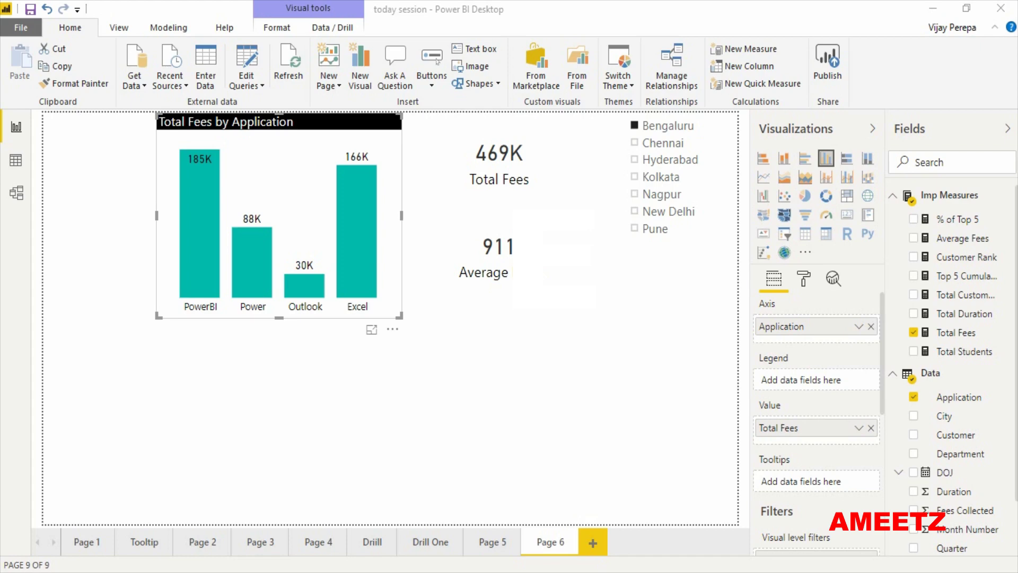
Filter the report to Chennai in the city slicer, showing 478K total fees
key("Tab")
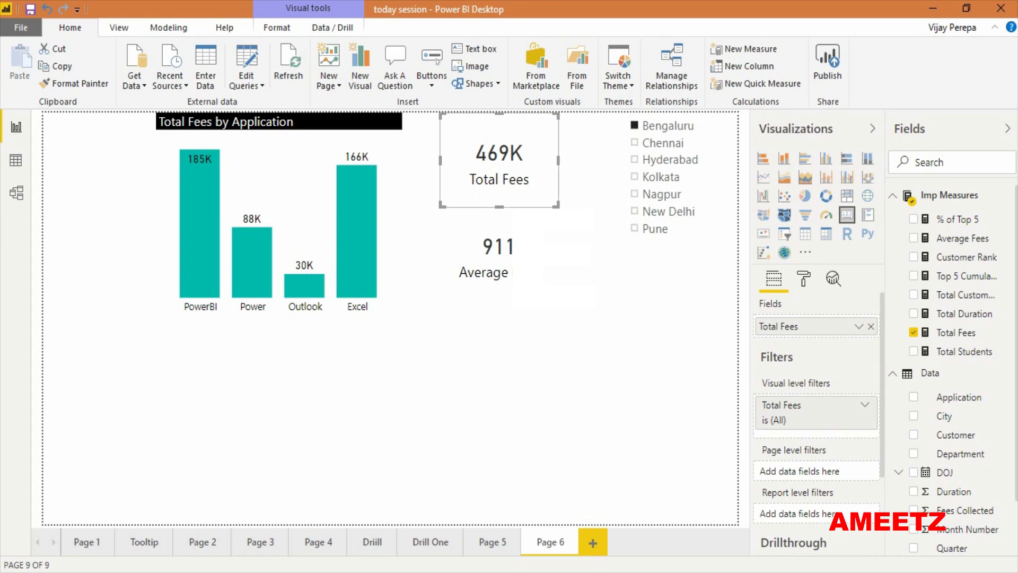
key("shift+Tab")
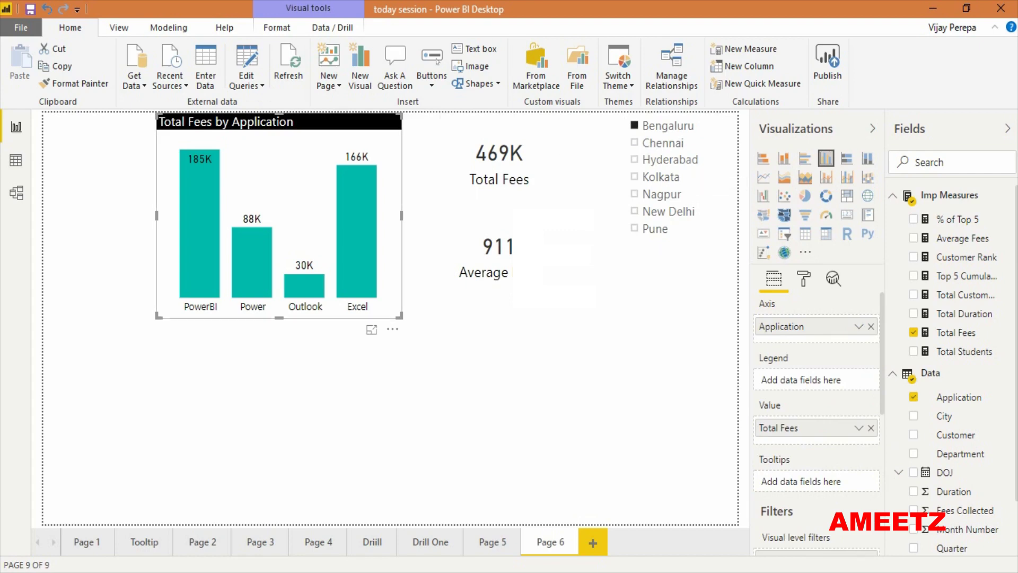
left_click(663, 143)
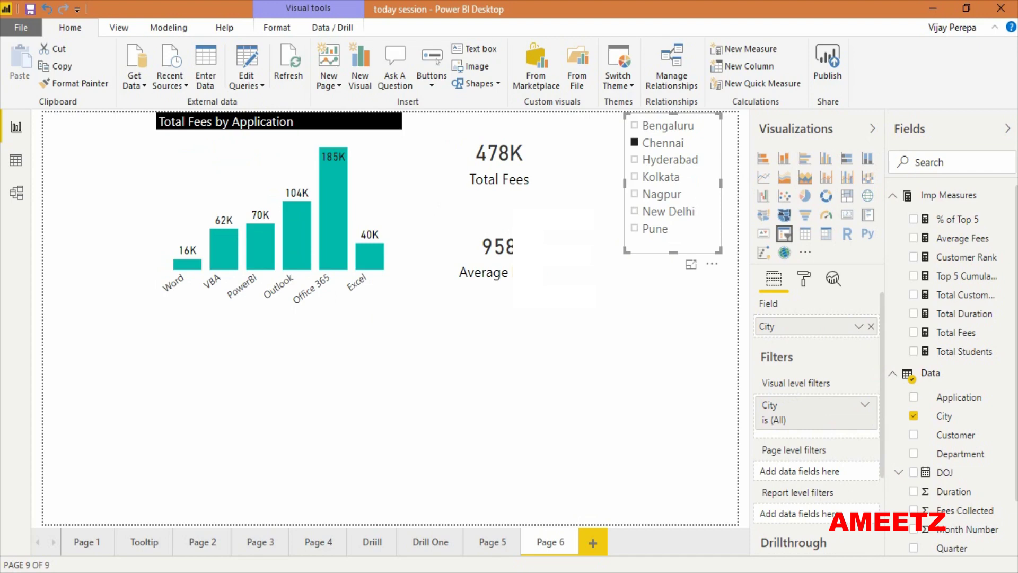
key("Tab")
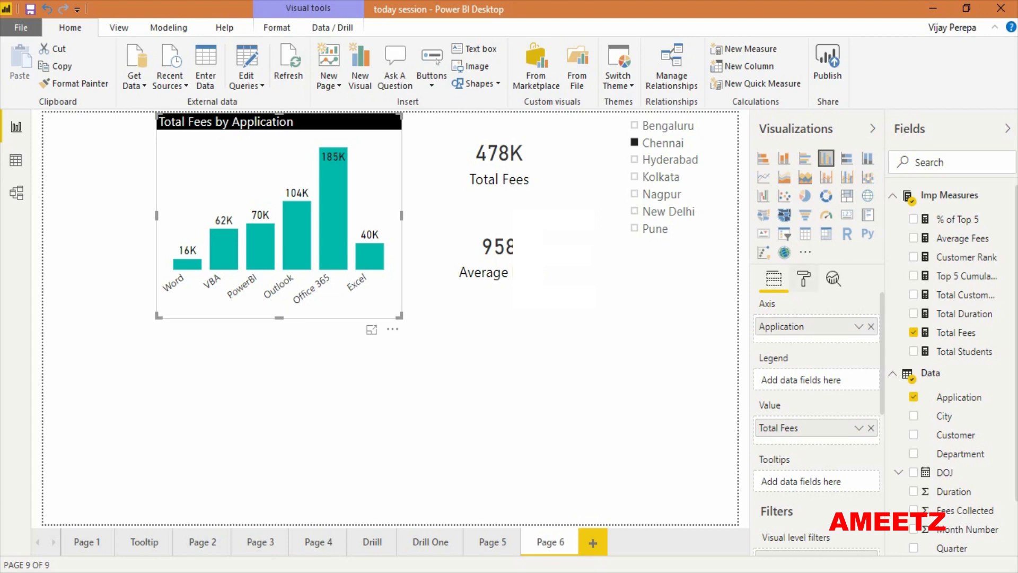
Open Conditional formatting for the column chart's Default data colour
left_click(804, 278)
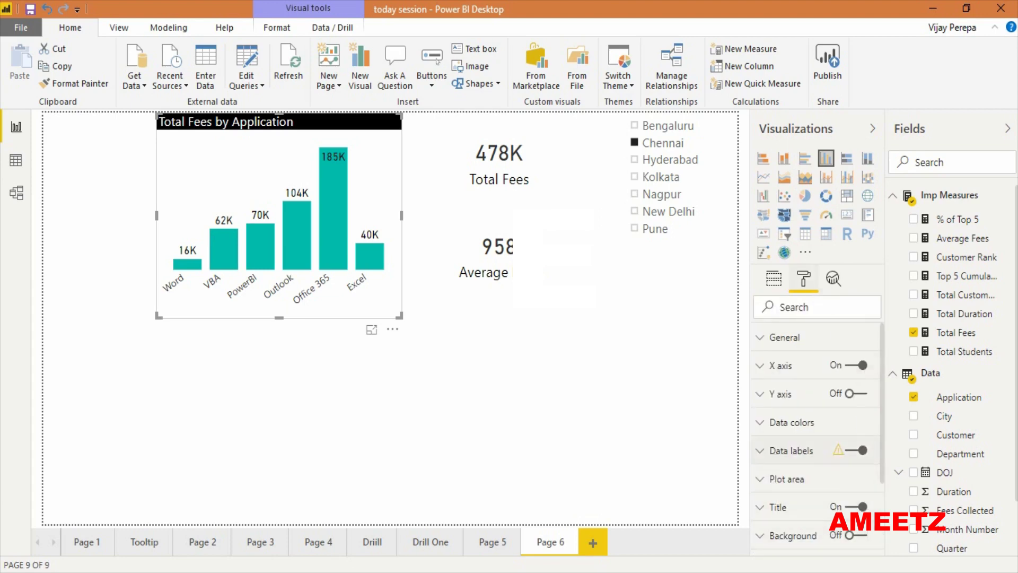
left_click(791, 422)
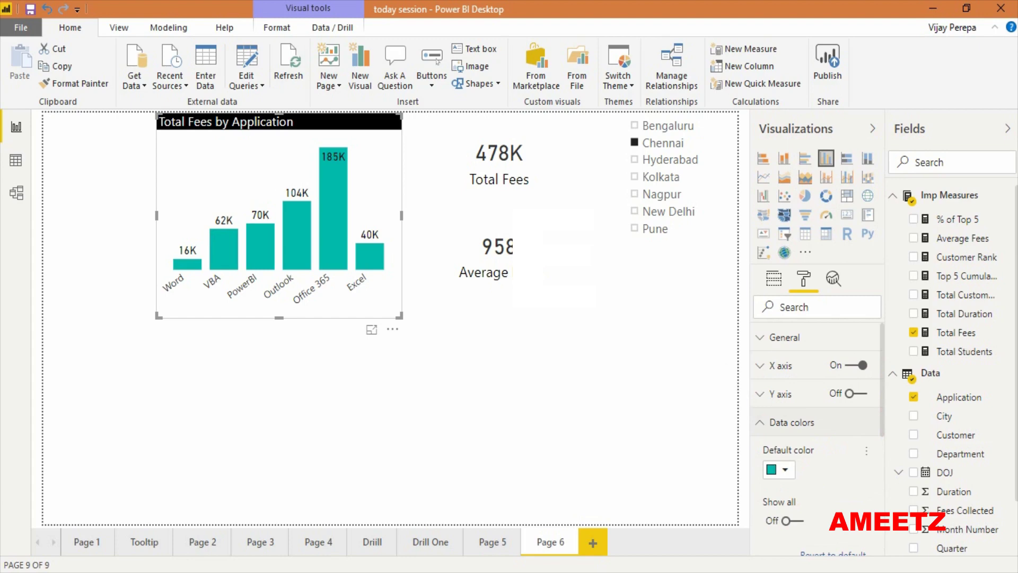
left_click(866, 450)
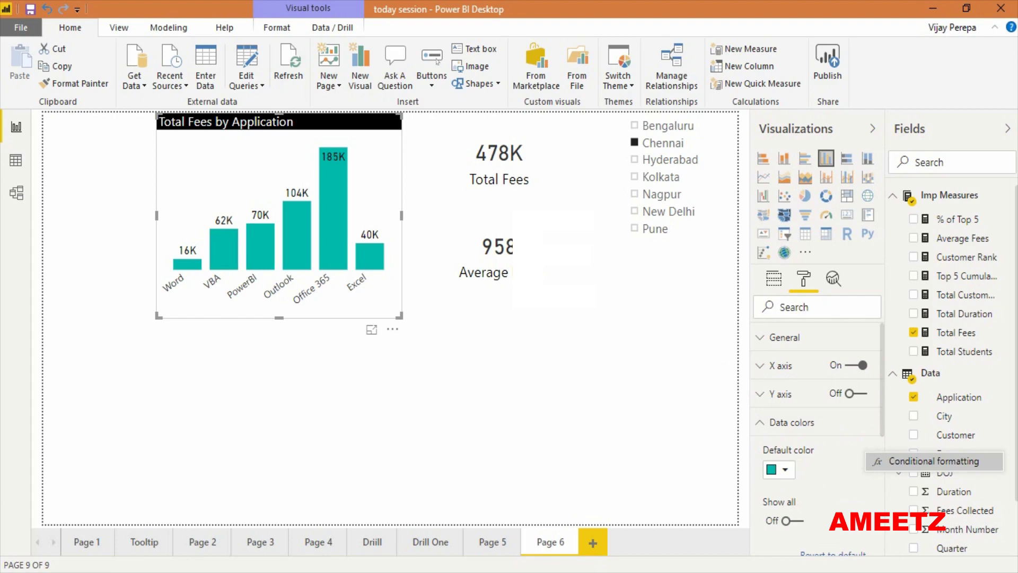
left_click(933, 460)
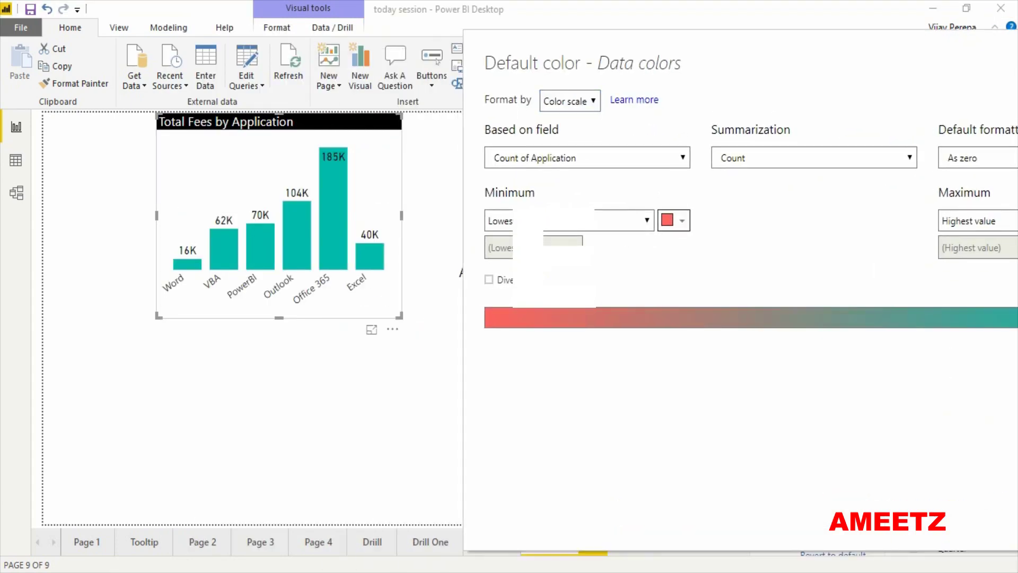
Colour the bars by Rules on Total Fees, with values below 150000 red
left_click(570, 101)
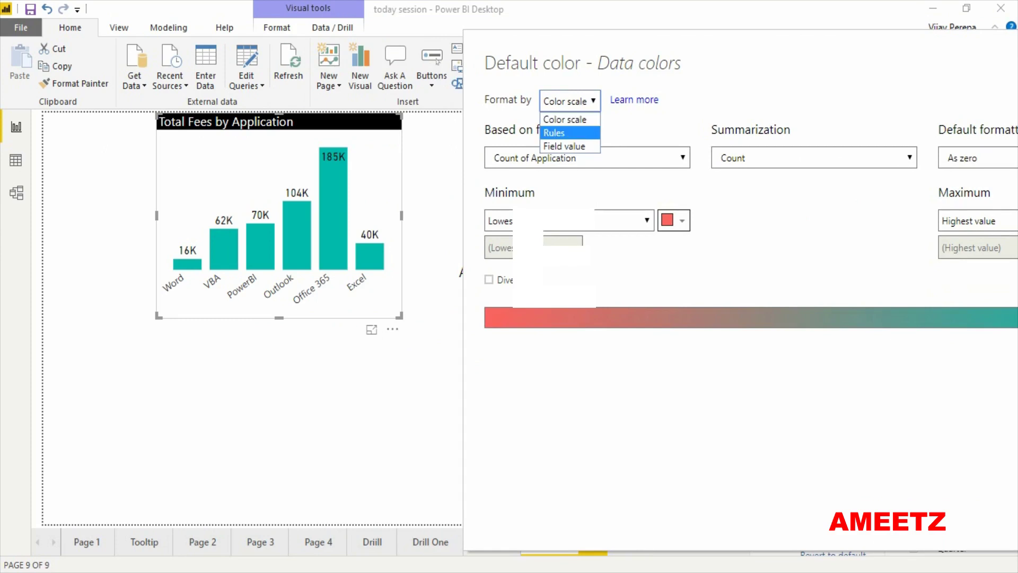
left_click(554, 132)
left_click(586, 157)
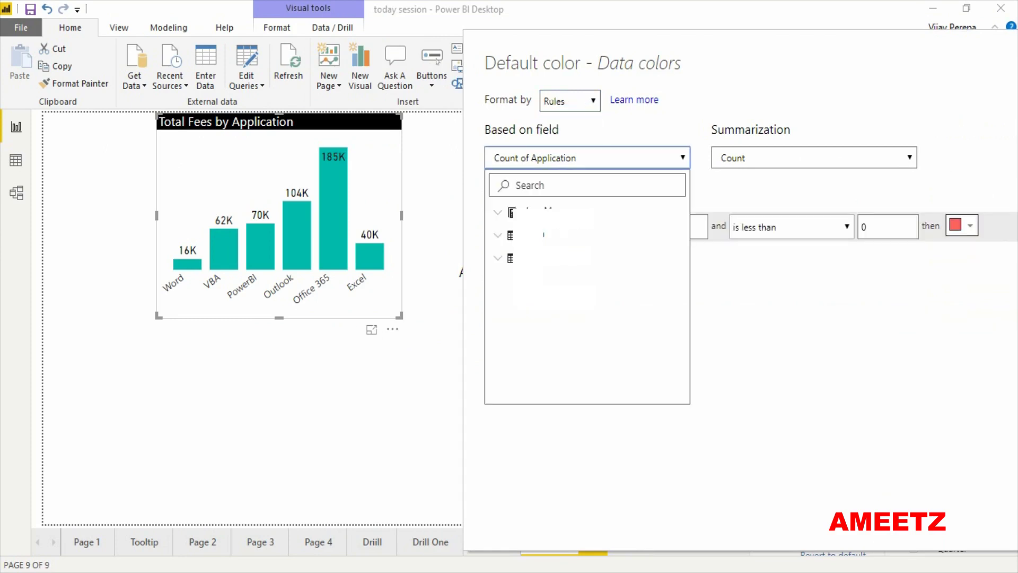
left_click(530, 339)
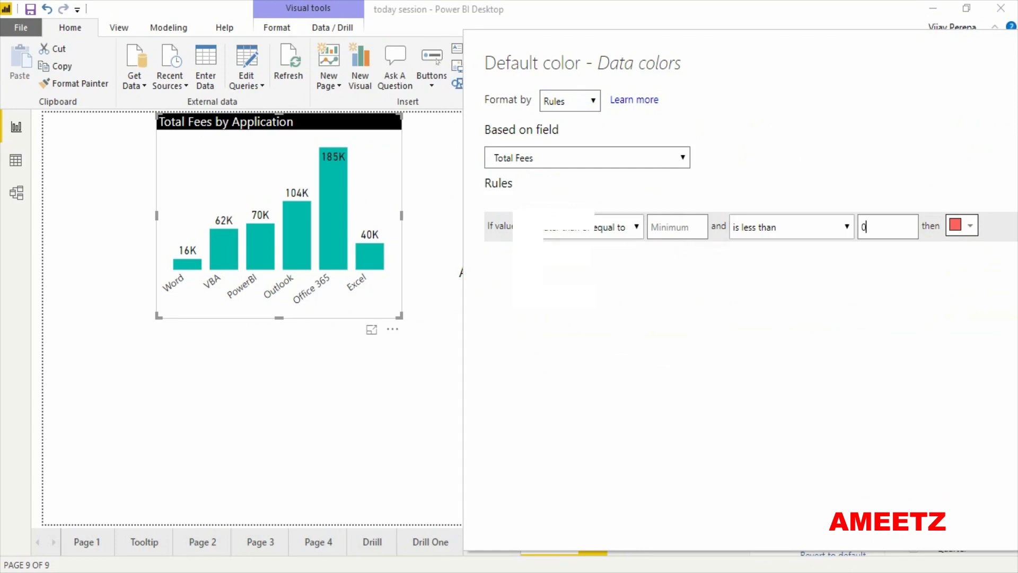
double_click(864, 227)
type("15")
type("00")
type("00")
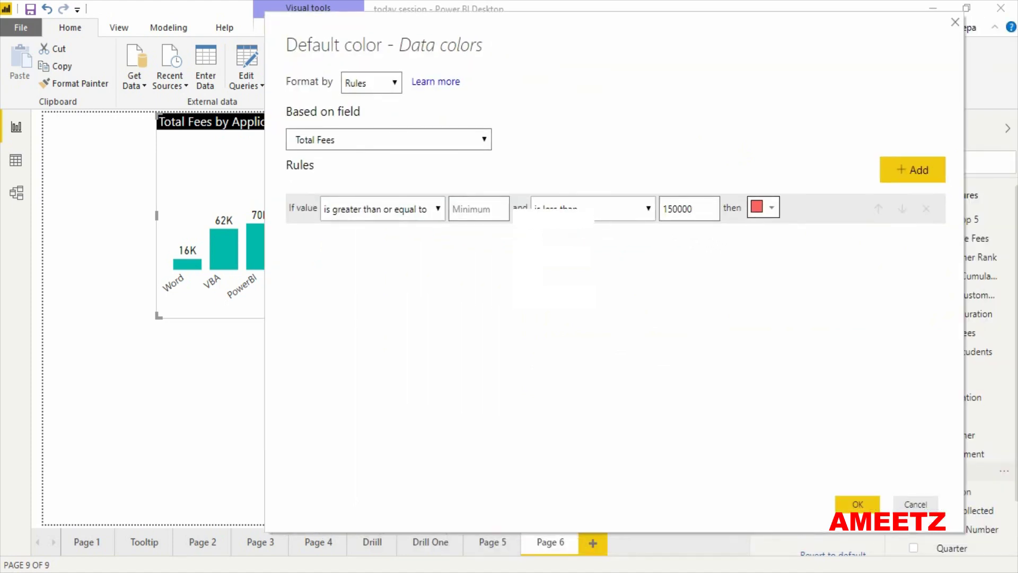
Add a second rule from 150000 up to Maximum in custom green 00FF00
left_click(912, 170)
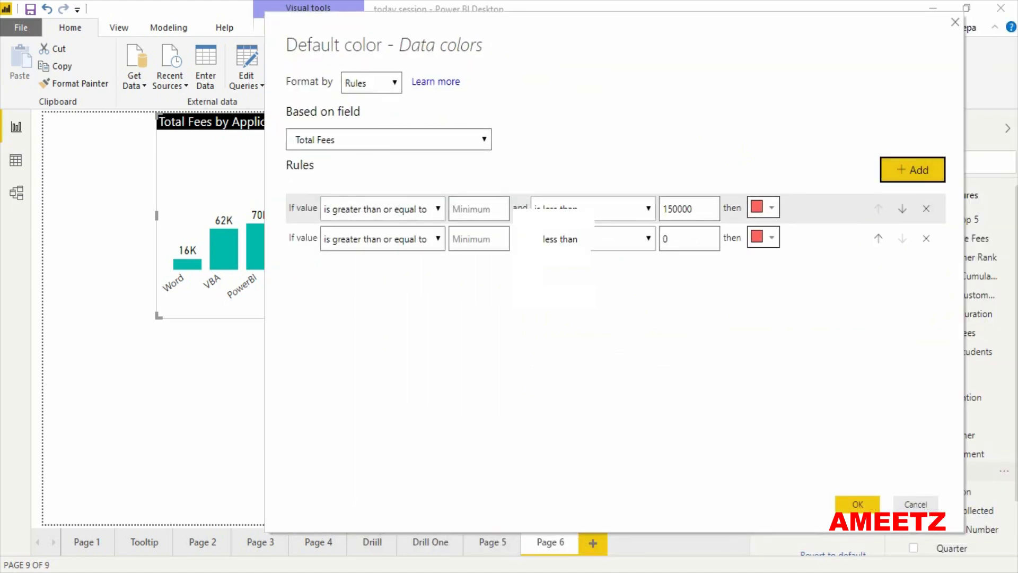
type("150")
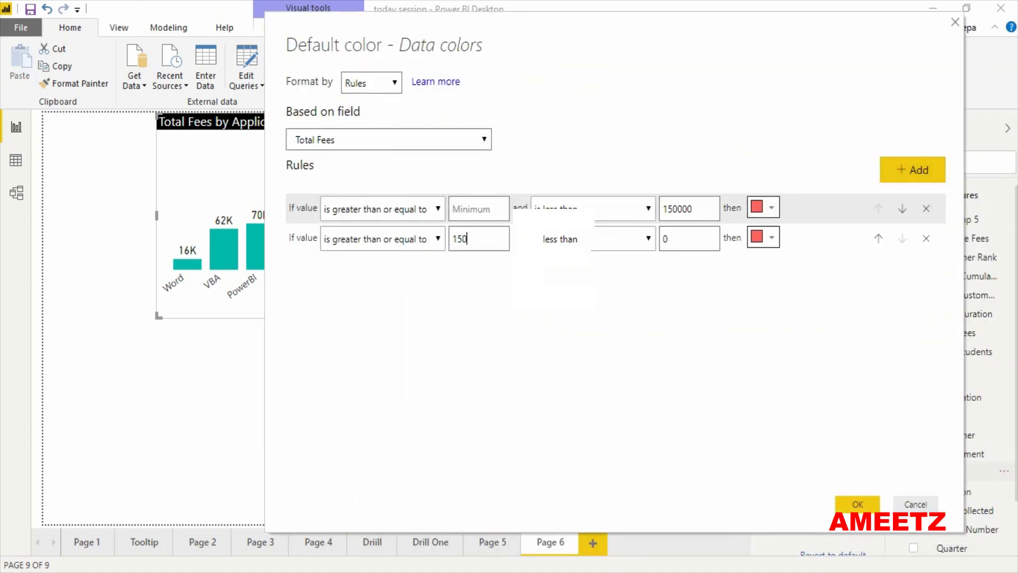
type("000")
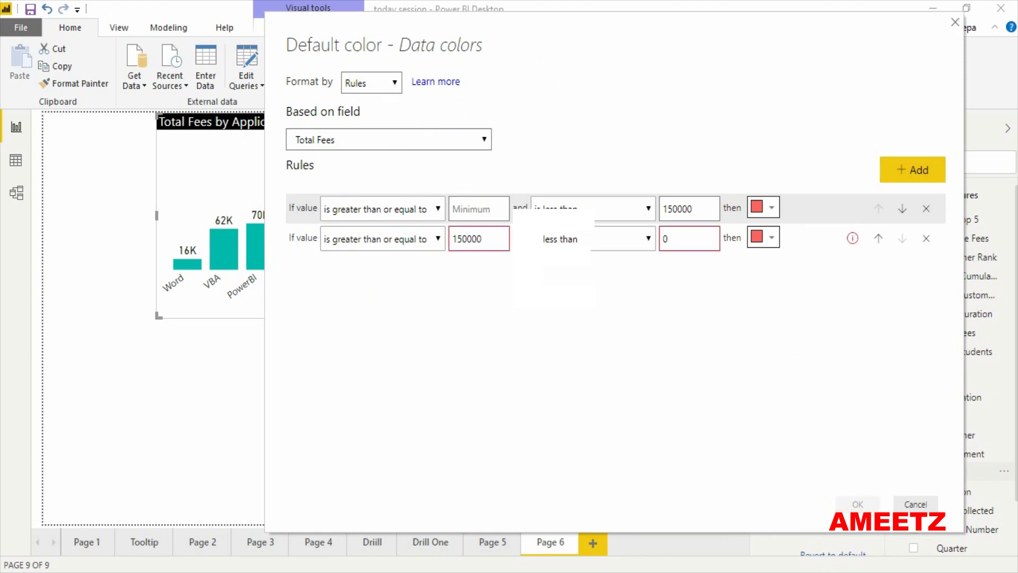
key("Tab")
key("alt+Down")
key("Return")
key("Tab")
key("BackSpace")
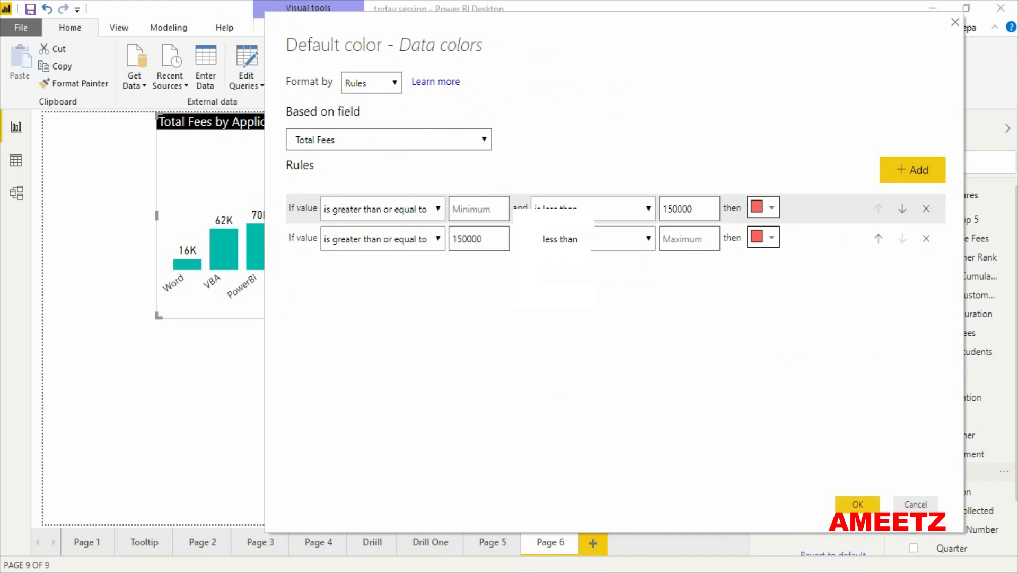
key("Tab")
key("Return")
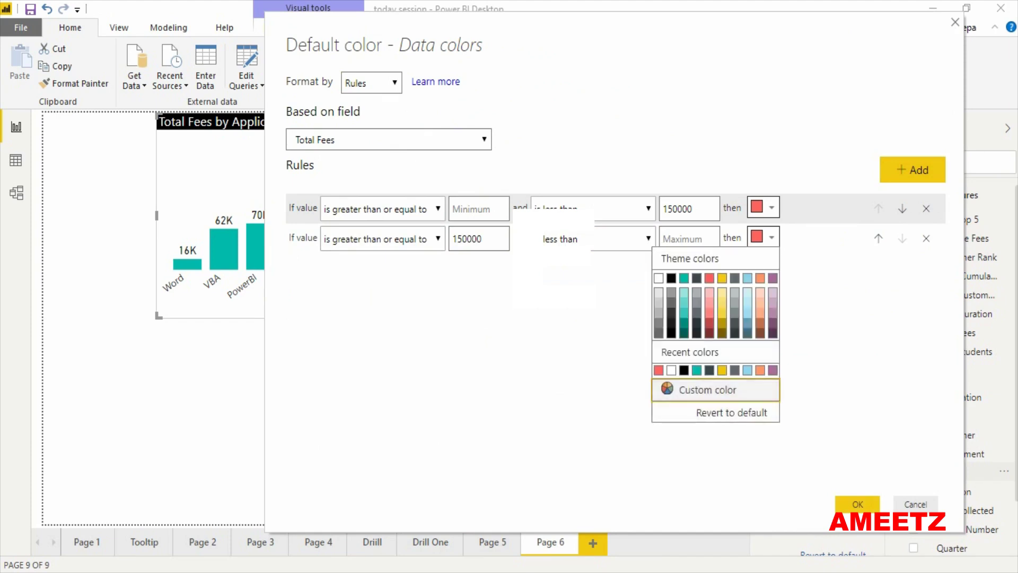
key("Return")
type("00FF00")
key("Return")
key("Return")
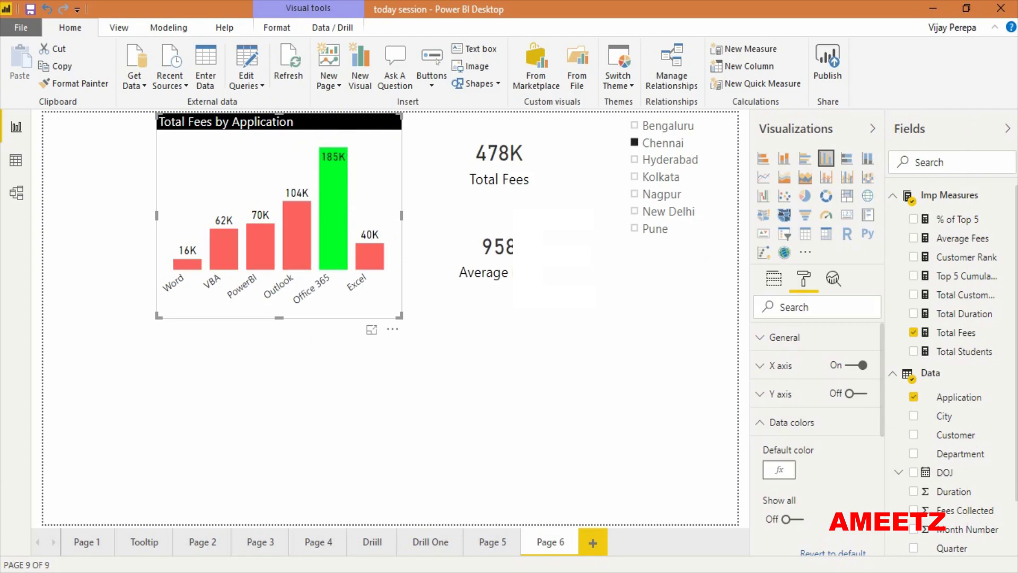
Cycle through the slicer's cities to verify the green and red bar colours
left_click(634, 126)
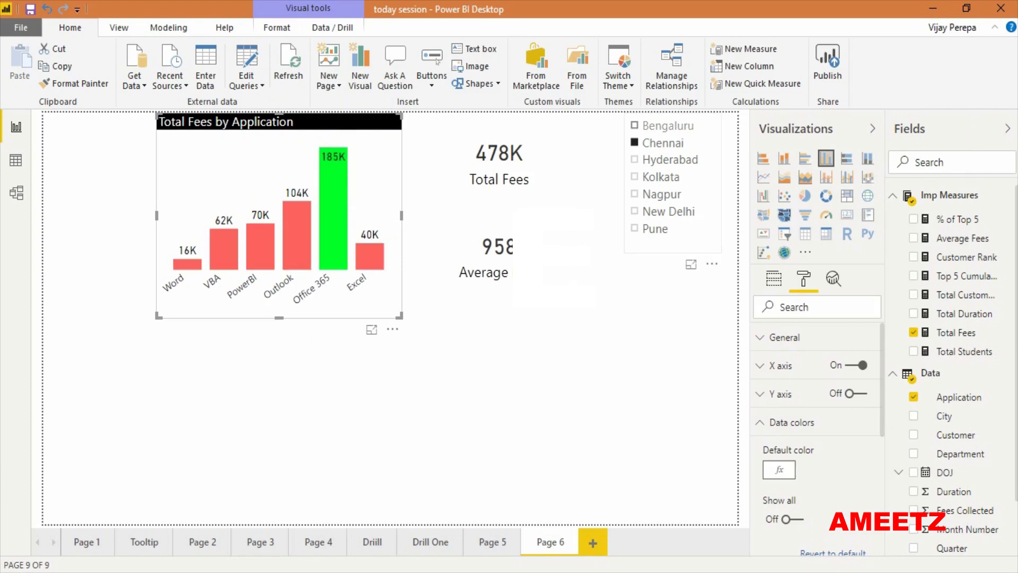
left_click(634, 143)
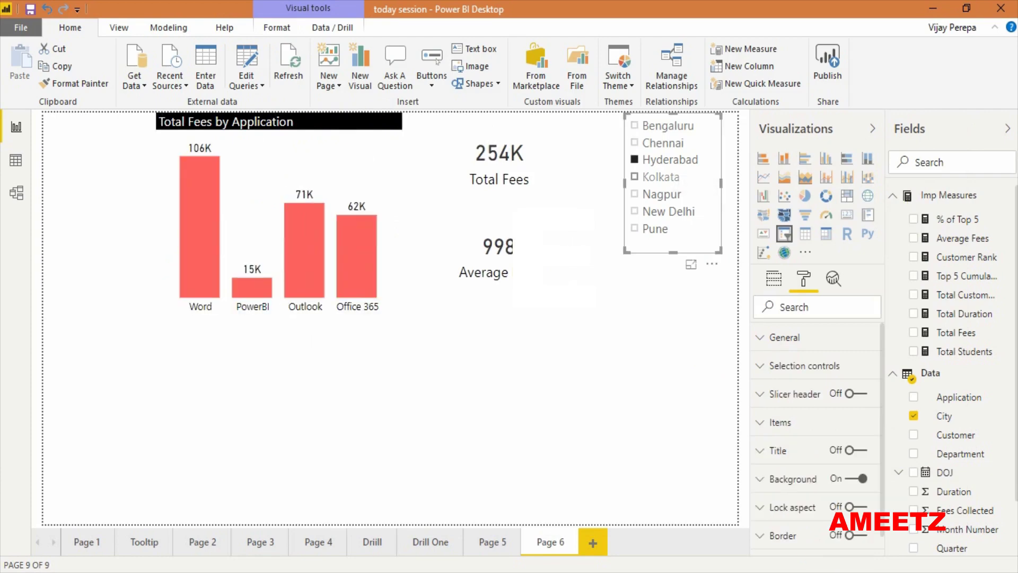
left_click(634, 176)
left_click(634, 194)
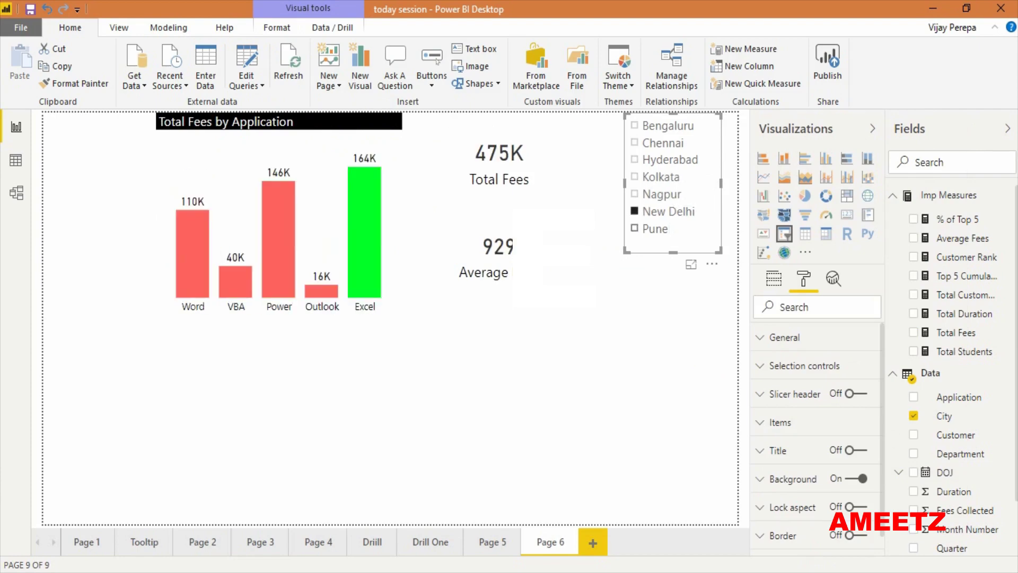
left_click(635, 229)
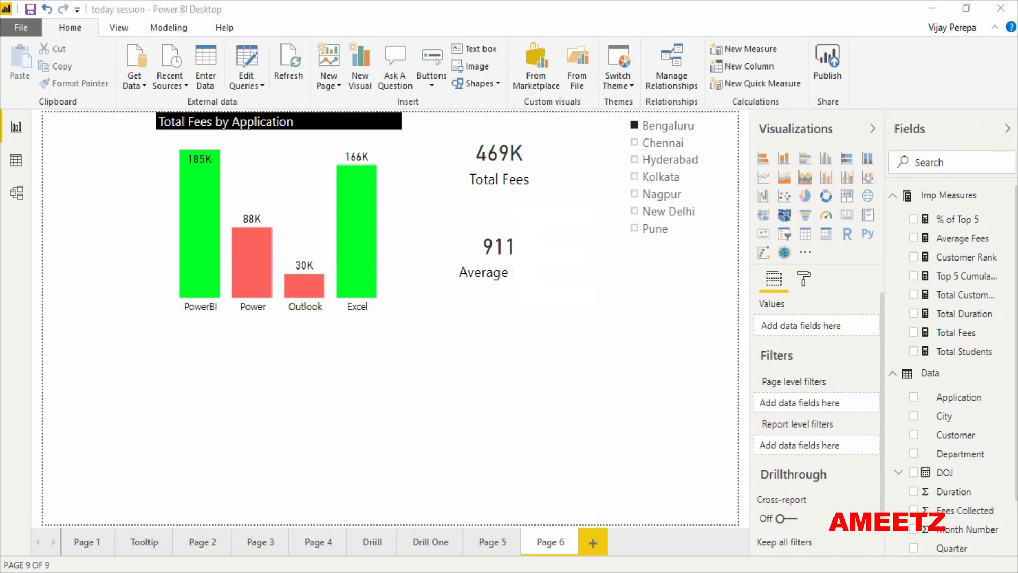
left_click(498, 159)
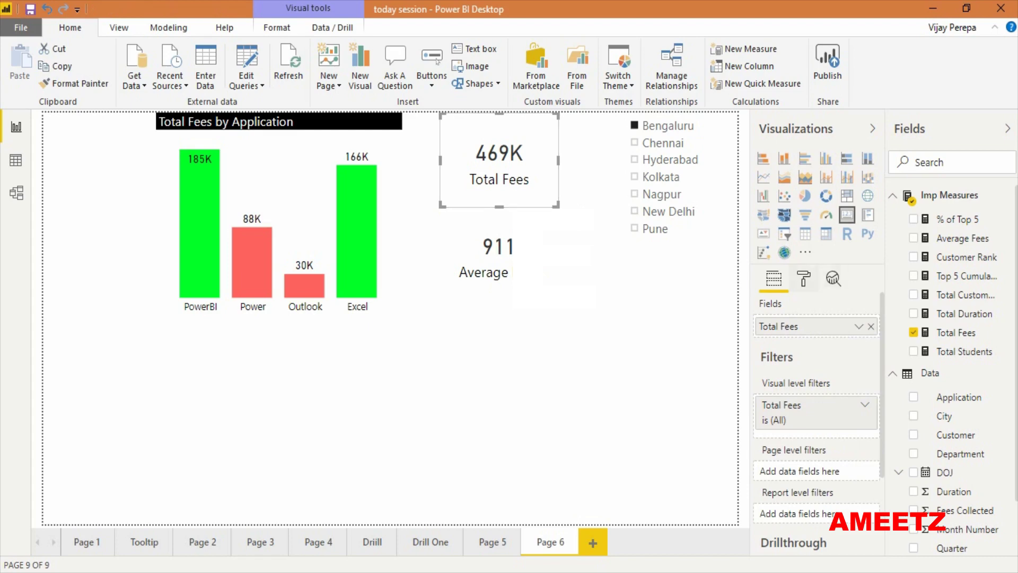
Open Conditional formatting for the Total Fees card's data label colour
left_click(804, 278)
left_click(789, 337)
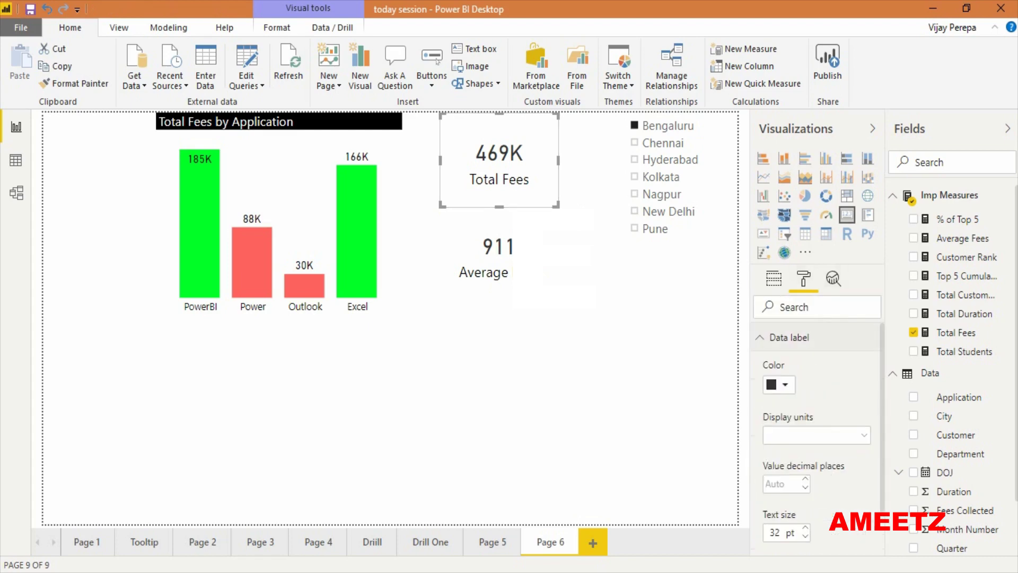
left_click(866, 366)
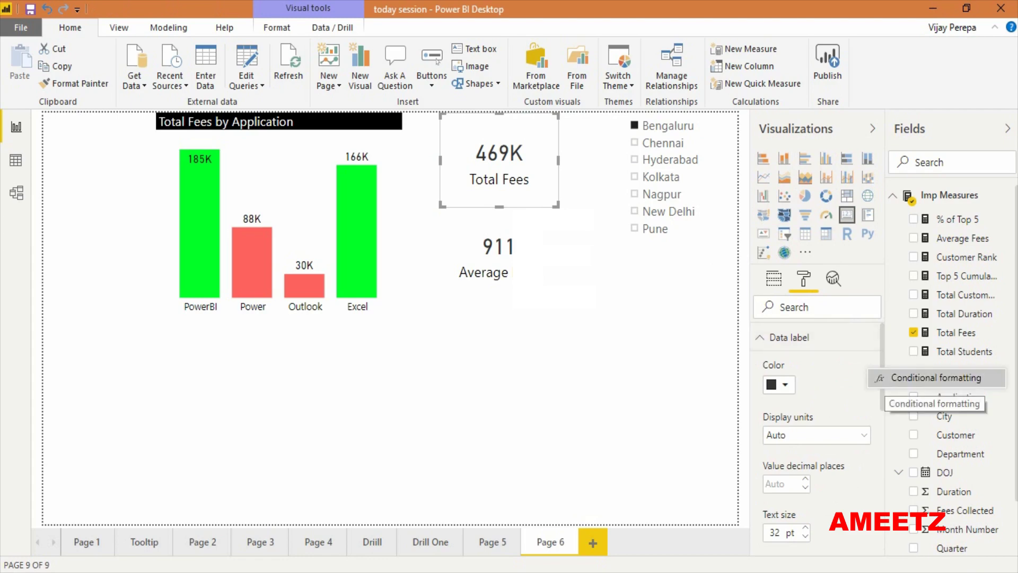
left_click(936, 378)
left_click_drag(509, 53, 984, 51)
left_click(740, 95)
Format the card colour by Rules, with the first rule below 250000 in red
left_click(727, 127)
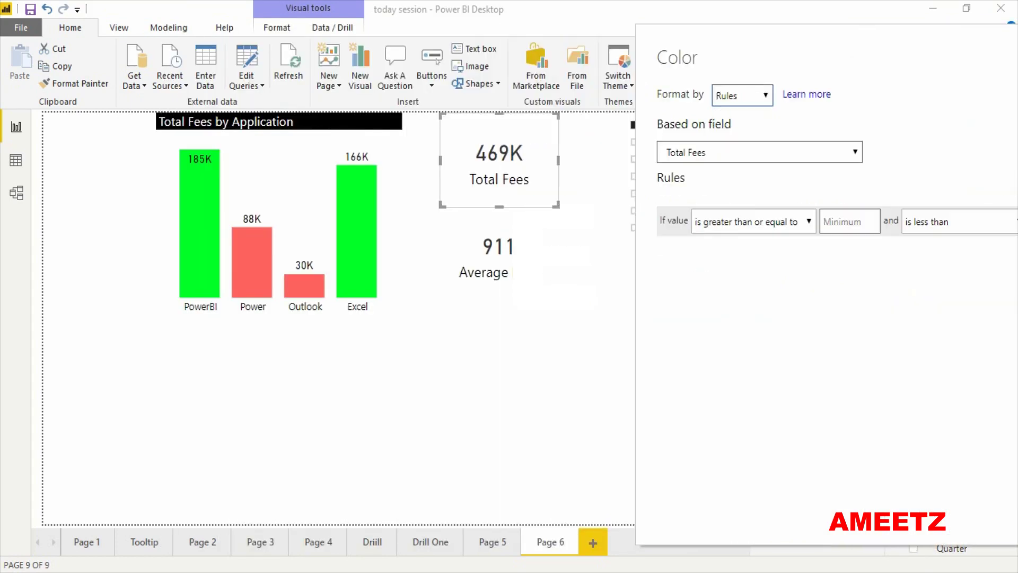
left_click_drag(984, 52, 694, 35)
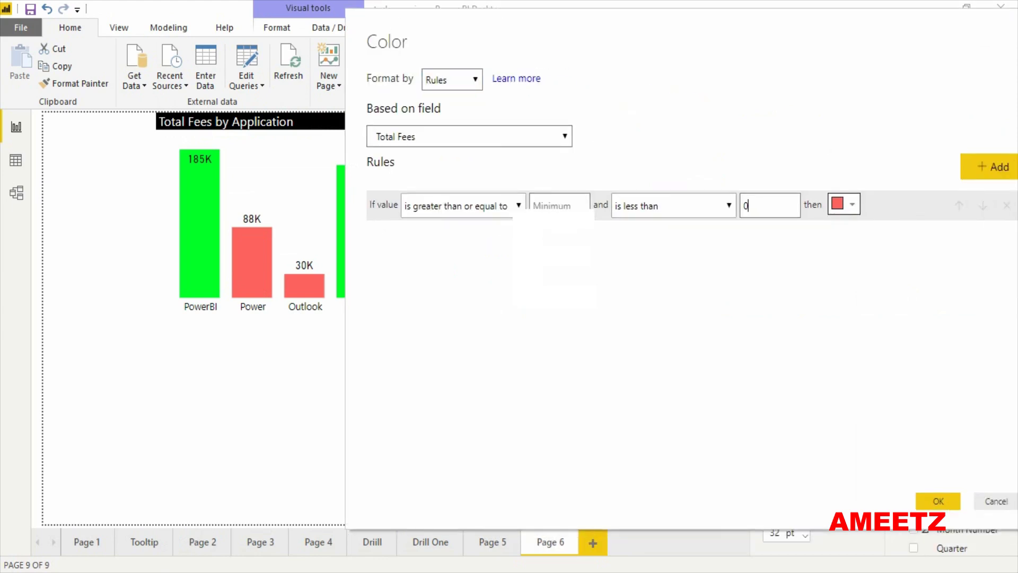
type("200")
type("000")
key("BackSpace")
key("BackSpace")
key("BackSpace")
key("BackSpace")
key("BackSpace")
type("50")
type("000")
Add a second rule from 250000 to below 400000 in teal
left_click(989, 167)
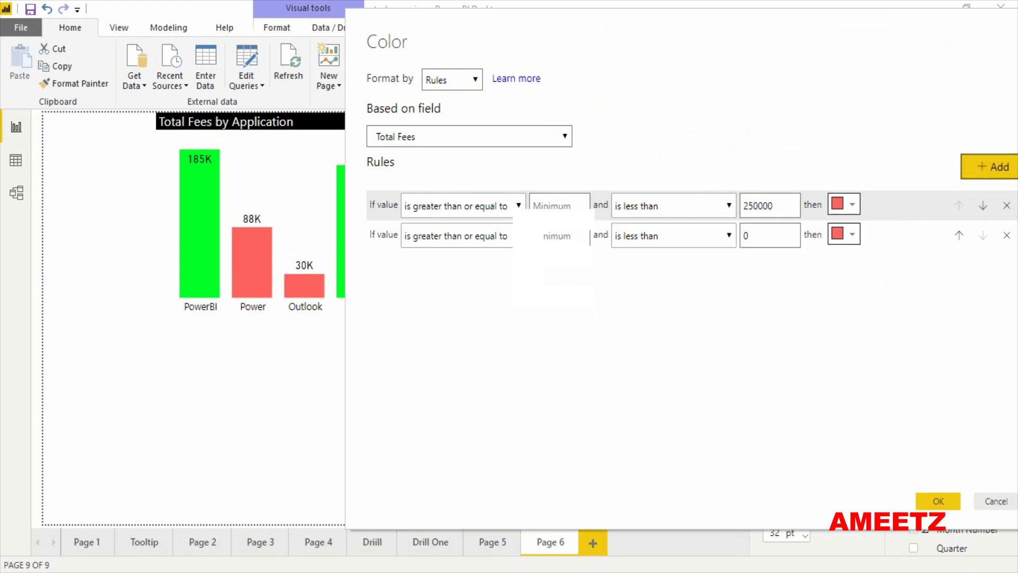
type("00")
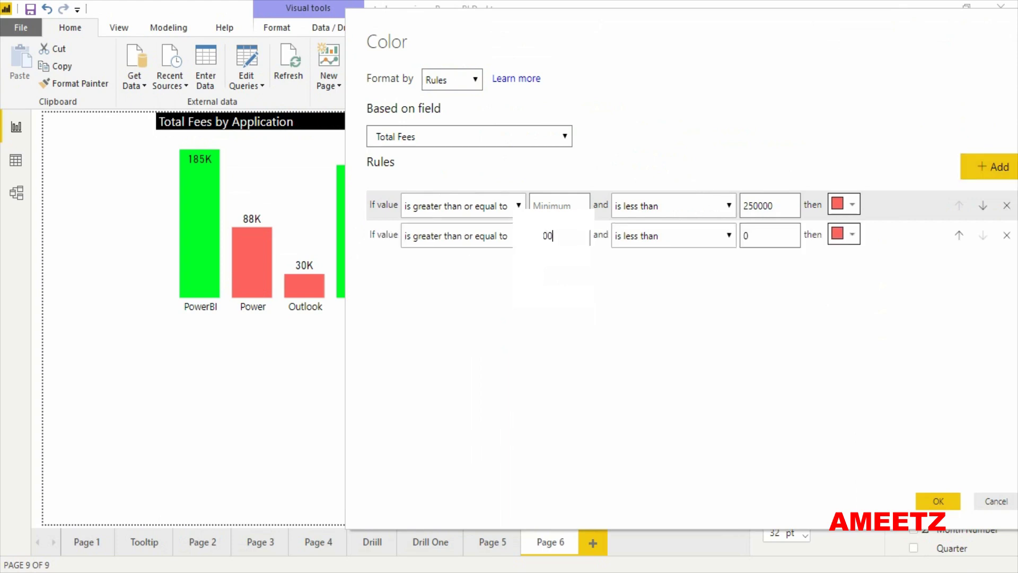
type("00")
key("Tab")
key("Tab")
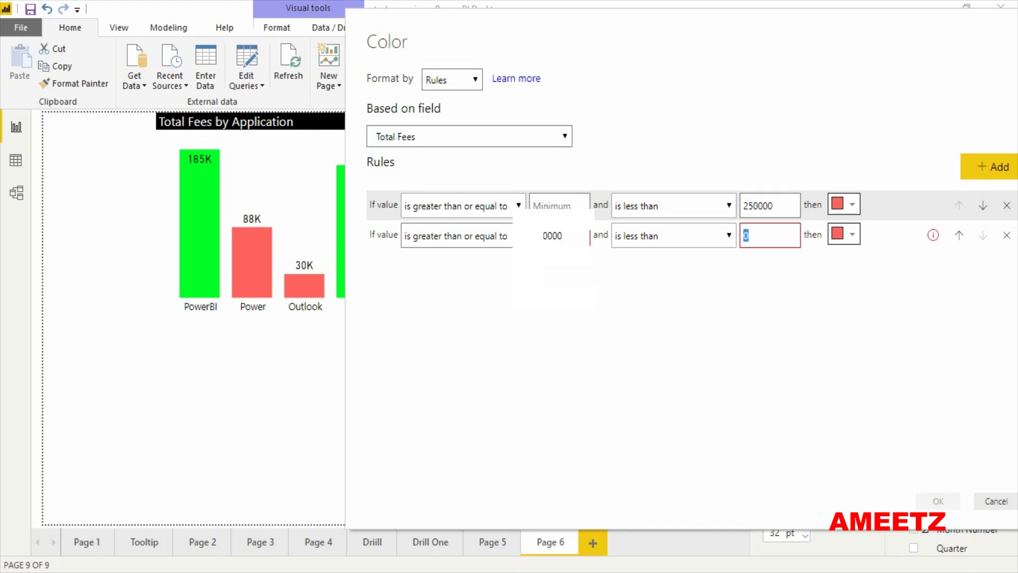
type("400000")
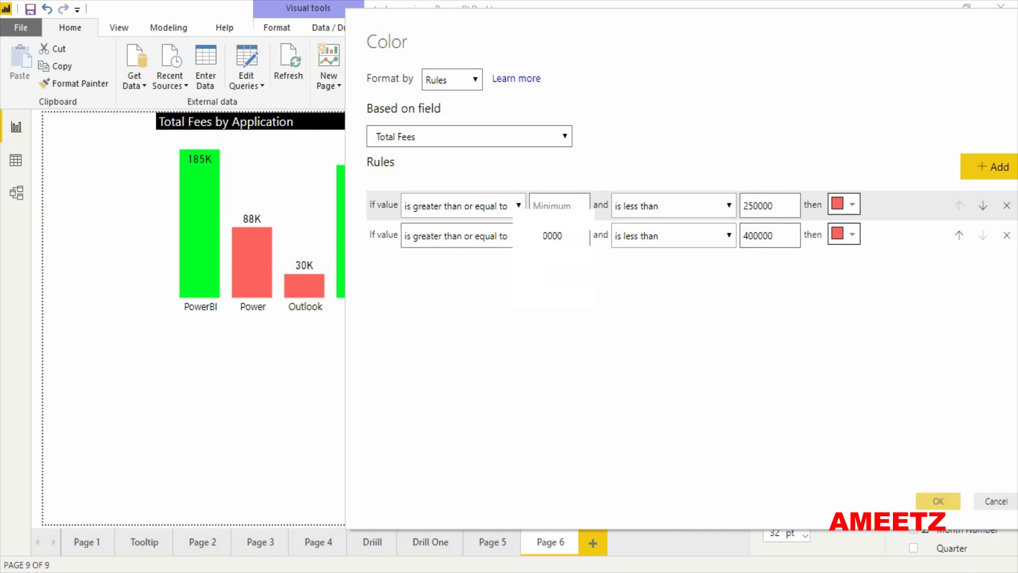
key("Tab")
key("Return")
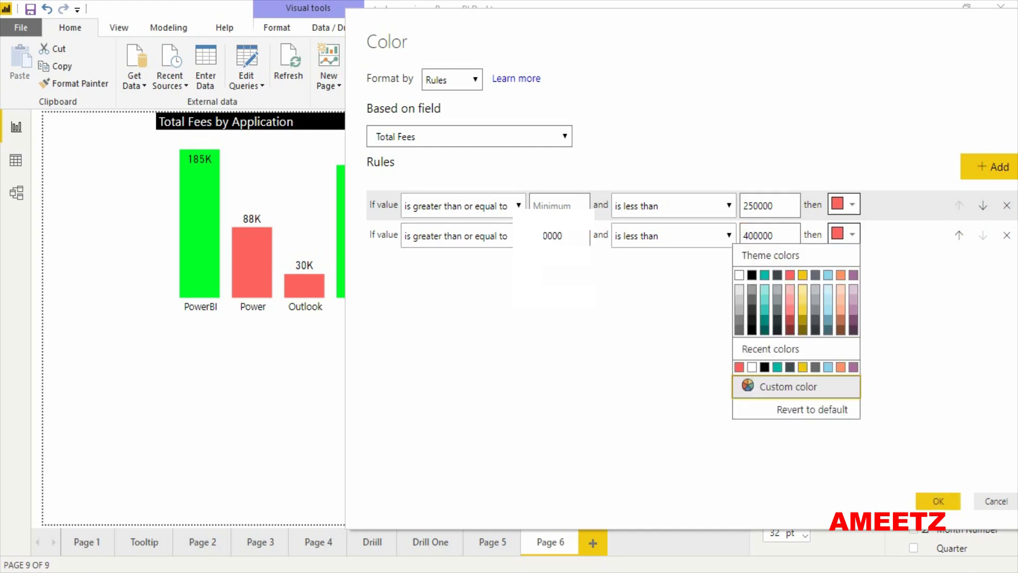
key("Up")
key("Return")
Add a third rule from 400000 up to Maximum in blue and apply the rules
key("Tab")
key("Return")
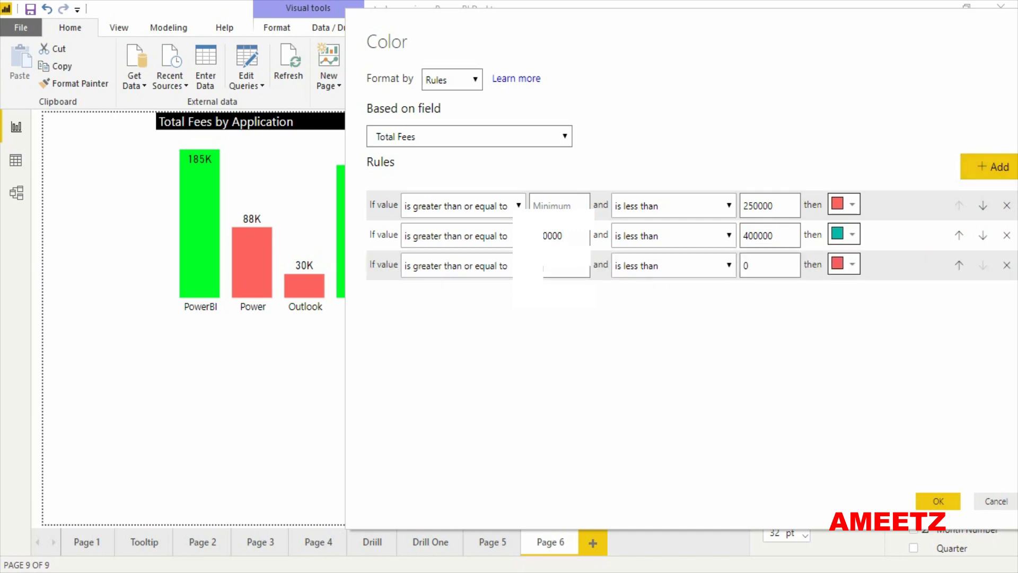
type("400000")
key("ctrl+a")
key("BackSpace")
left_click(852, 264)
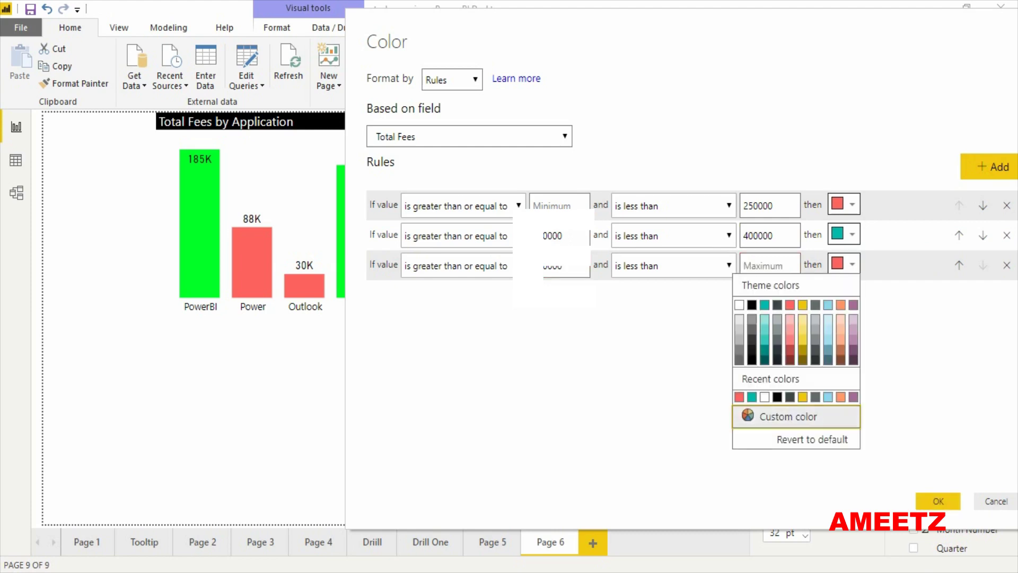
left_click(786, 416)
left_click(823, 395)
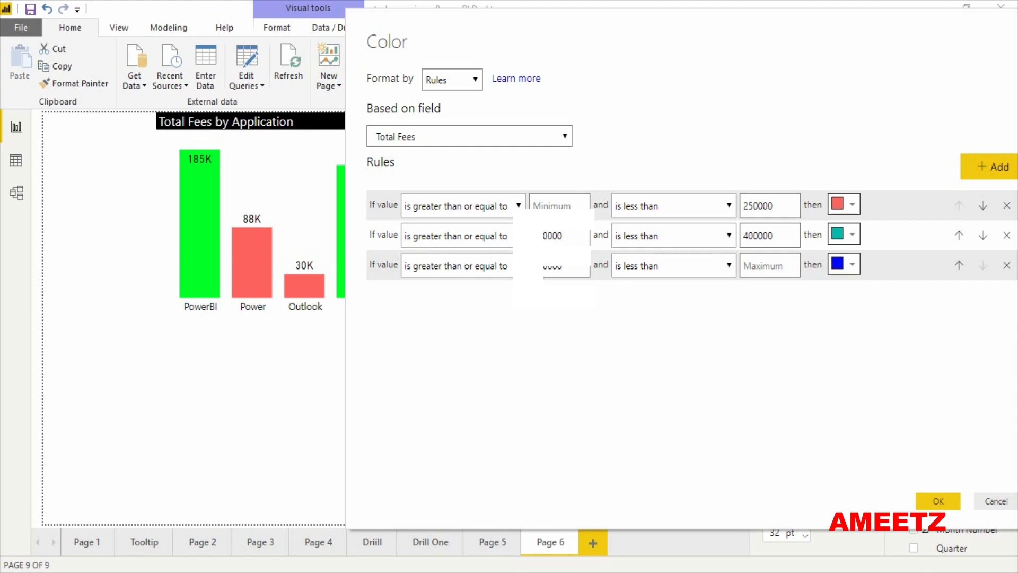
left_click(938, 500)
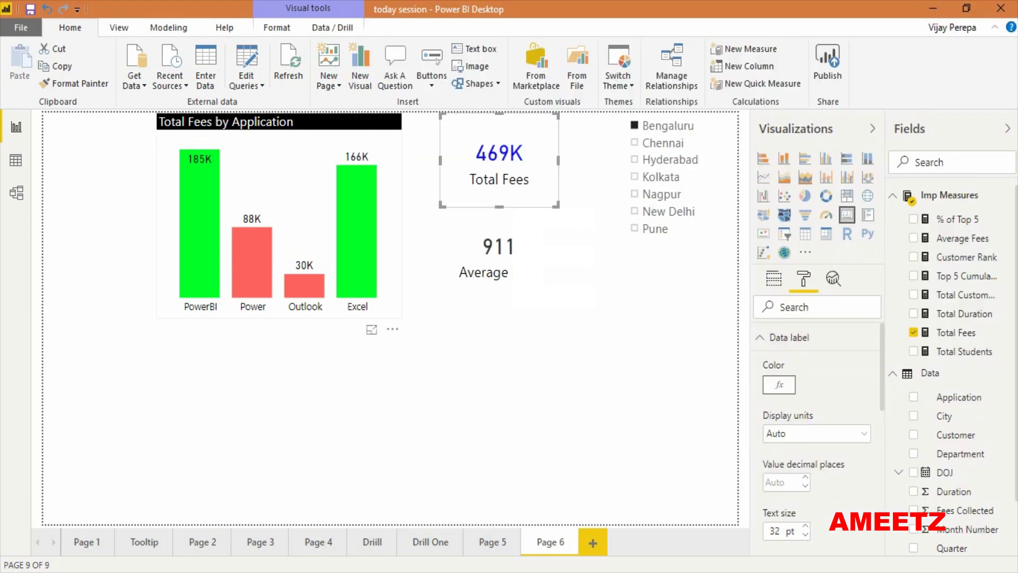
Check Chennai through Pune: Hyderabad's 254K shows teal, Pune's 456K blue
left_click(635, 143)
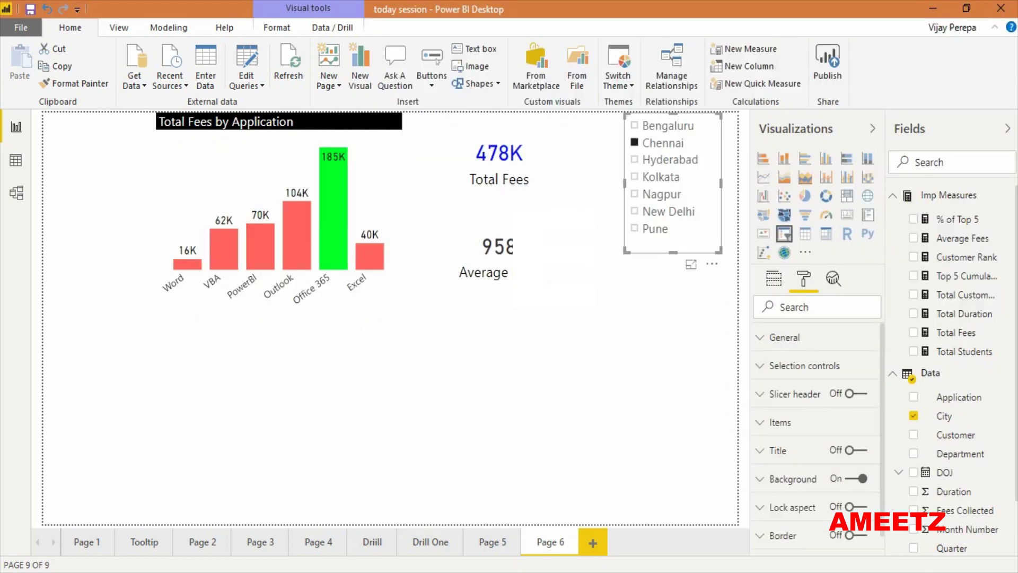
left_click(635, 160)
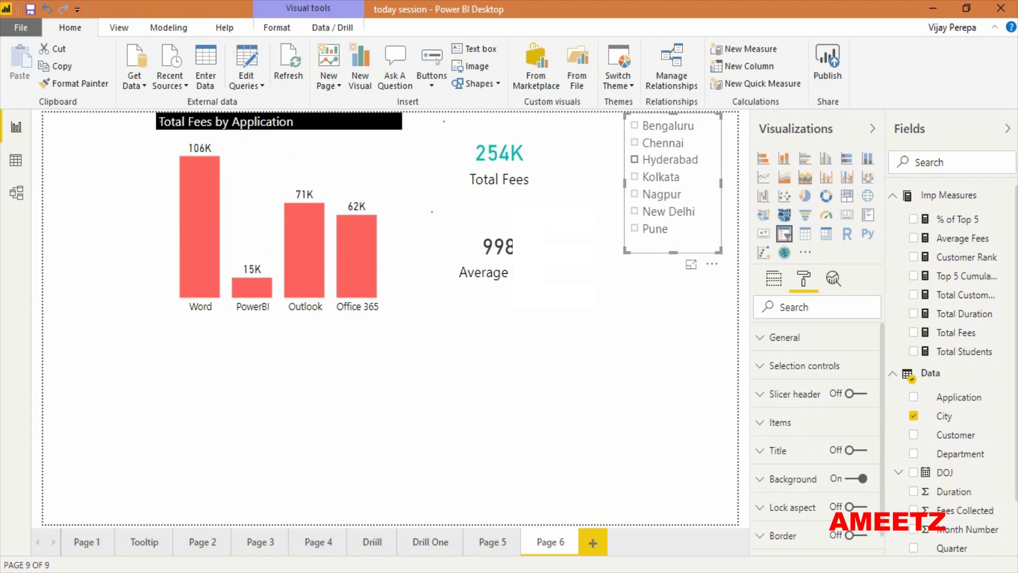
left_click(663, 177)
left_click(664, 194)
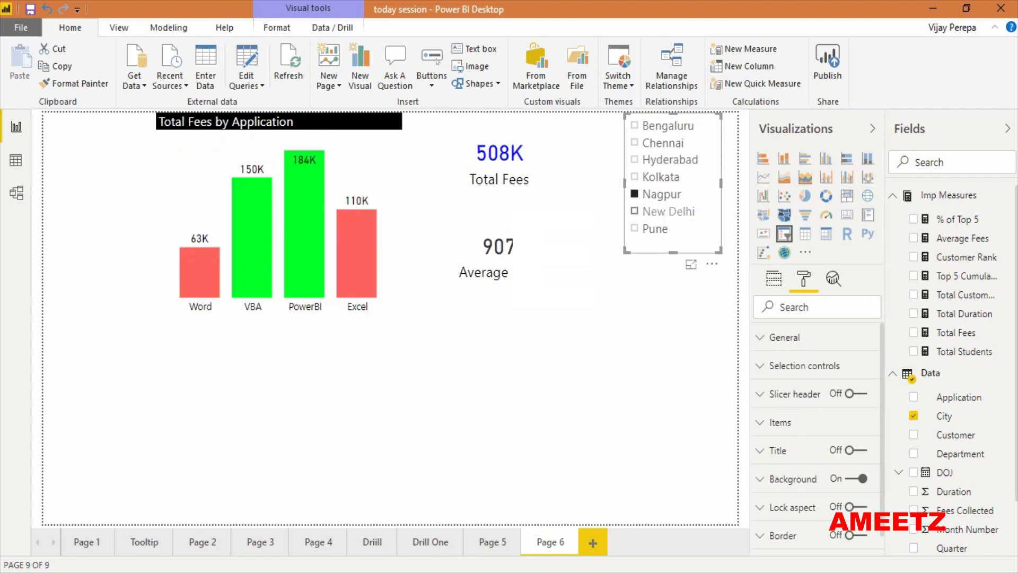
left_click(663, 212)
left_click(655, 228)
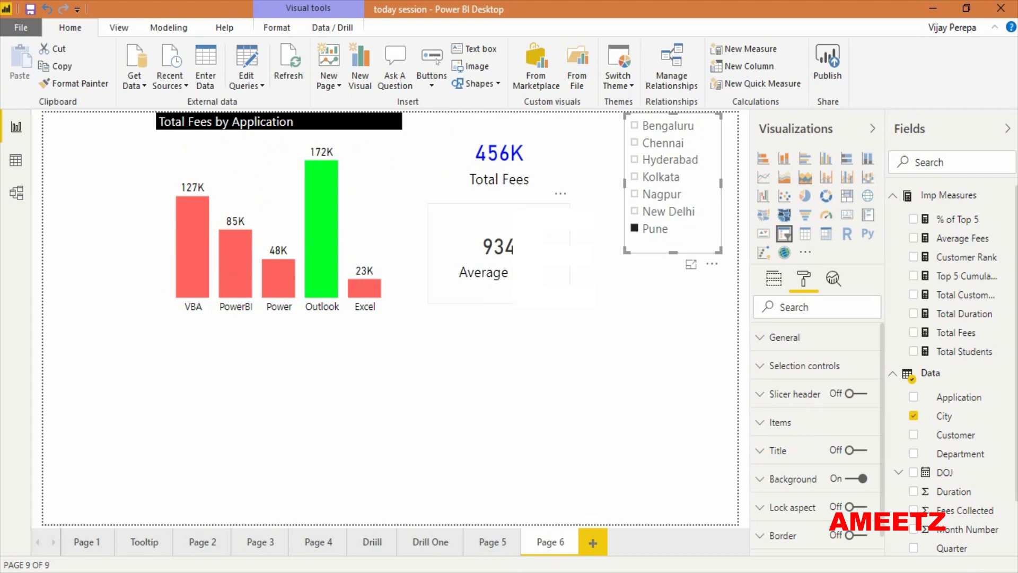
left_click(484, 254)
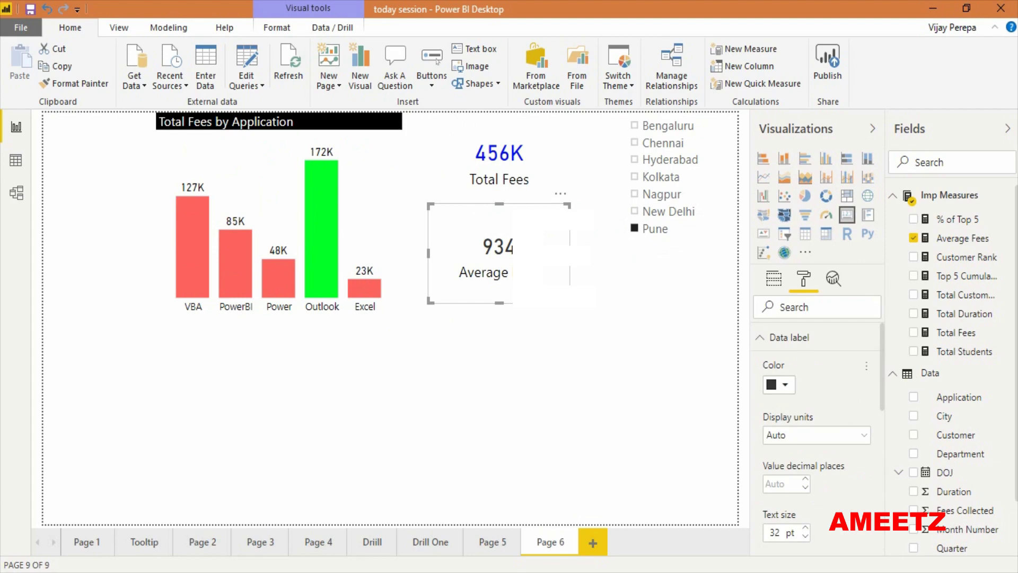
Colour the Average card by Rules, with values below 920 in red
left_click(867, 365)
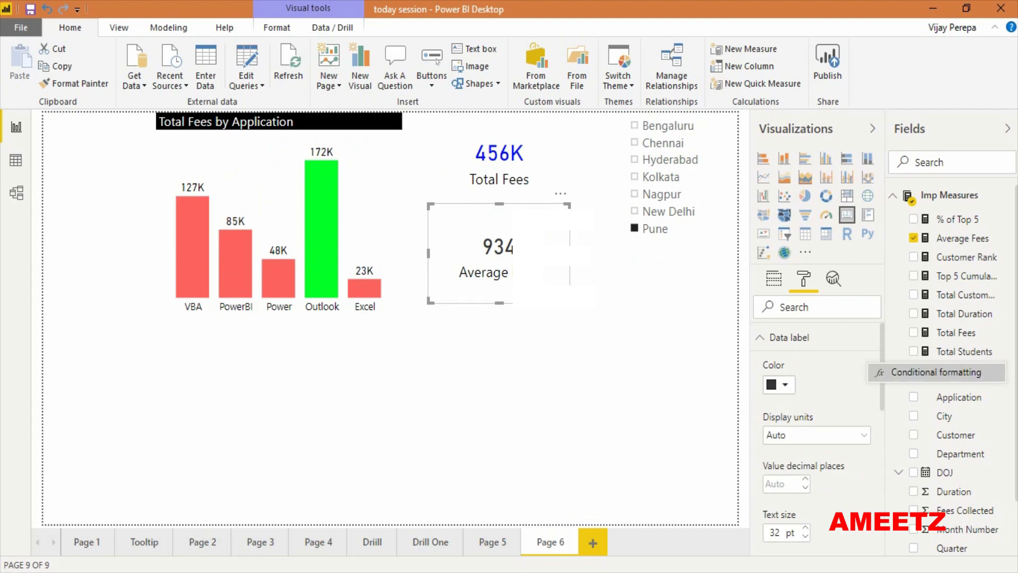
left_click(936, 372)
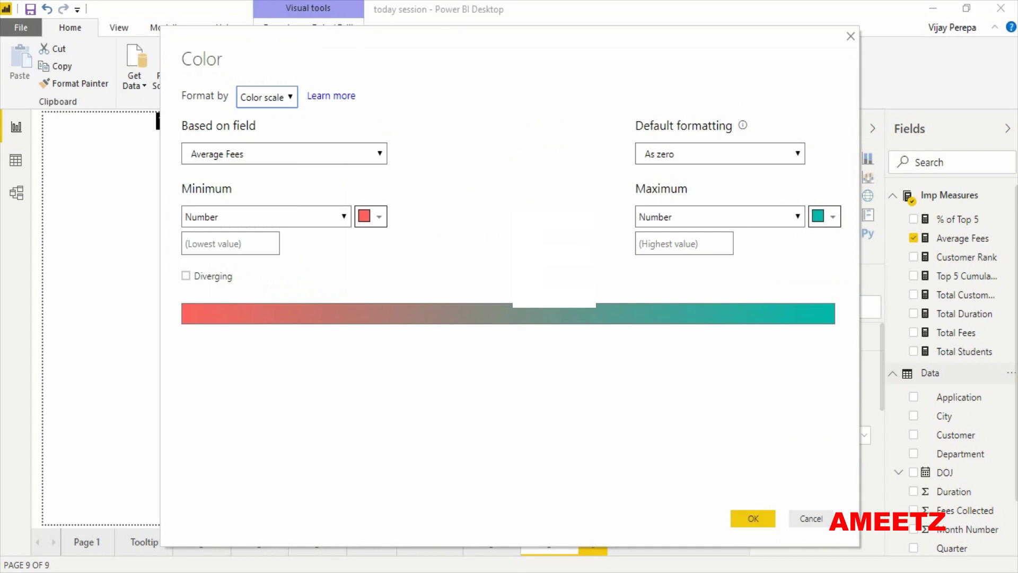
left_click(266, 97)
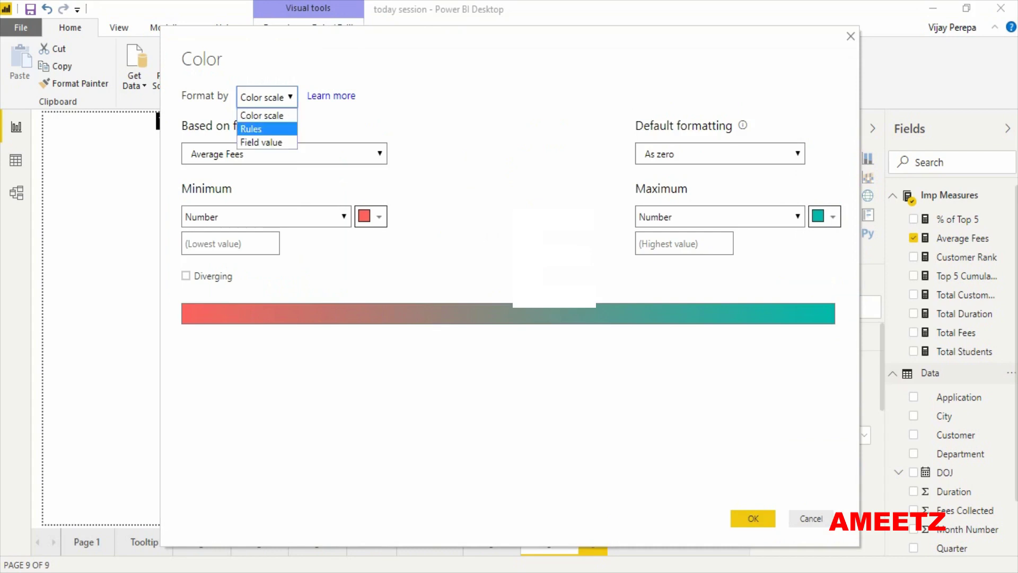
left_click(251, 129)
left_click_drag(531, 39, 799, 38)
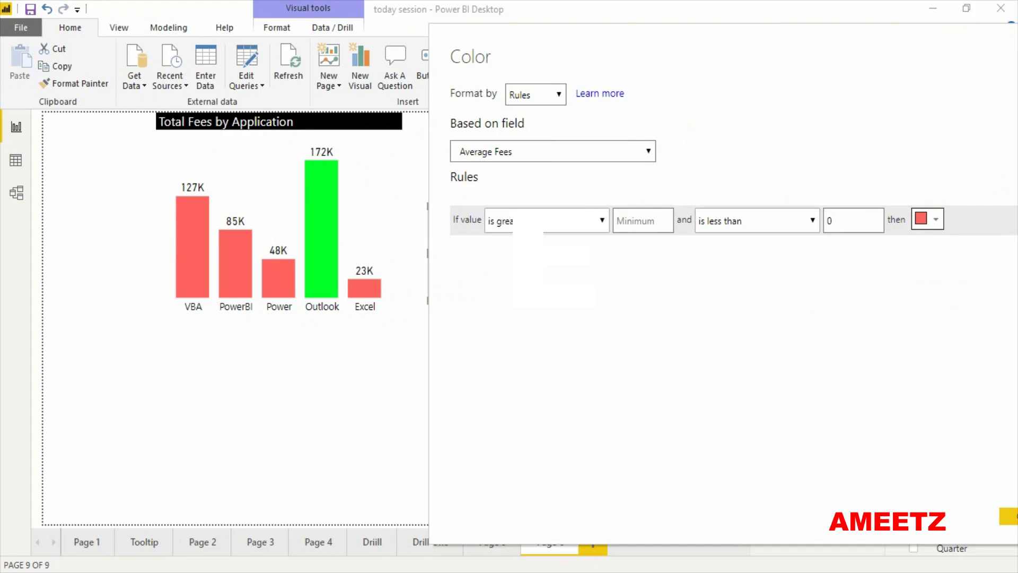
key("Tab")
type("920")
Add a second rule from 920 up to Maximum in teal and apply
left_click(845, 185)
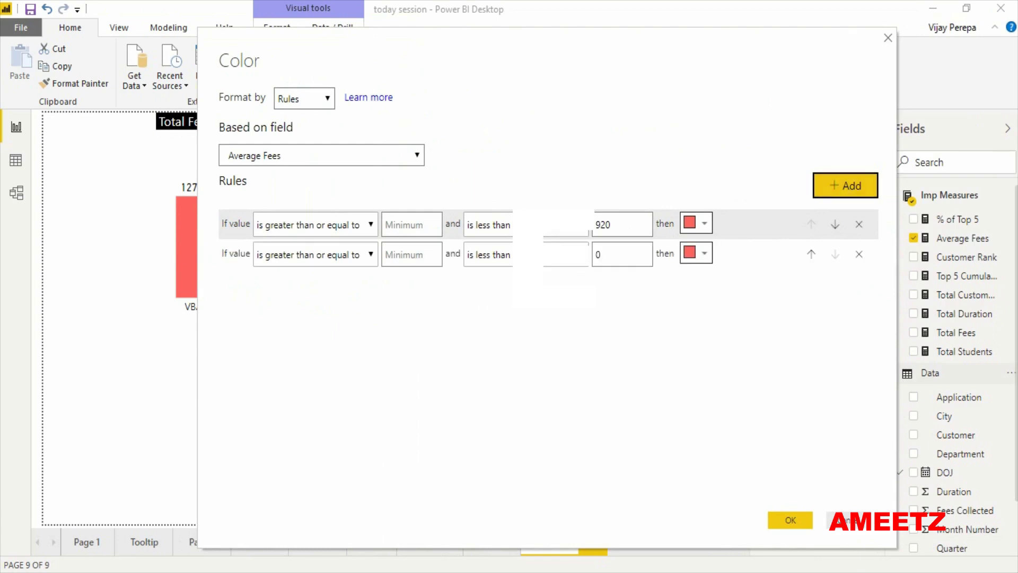
type("902")
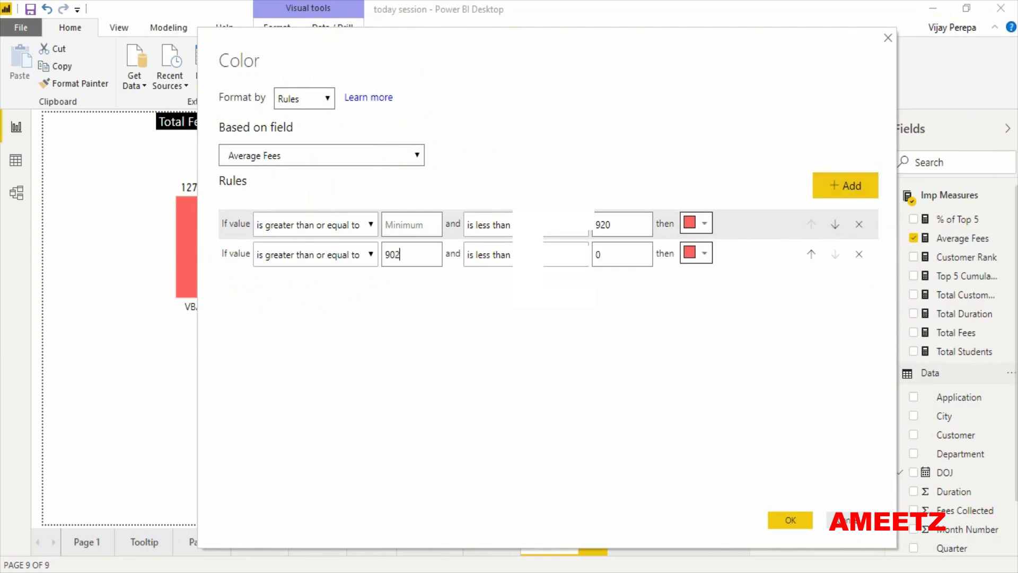
key("BackSpace")
key("BackSpace")
type("20")
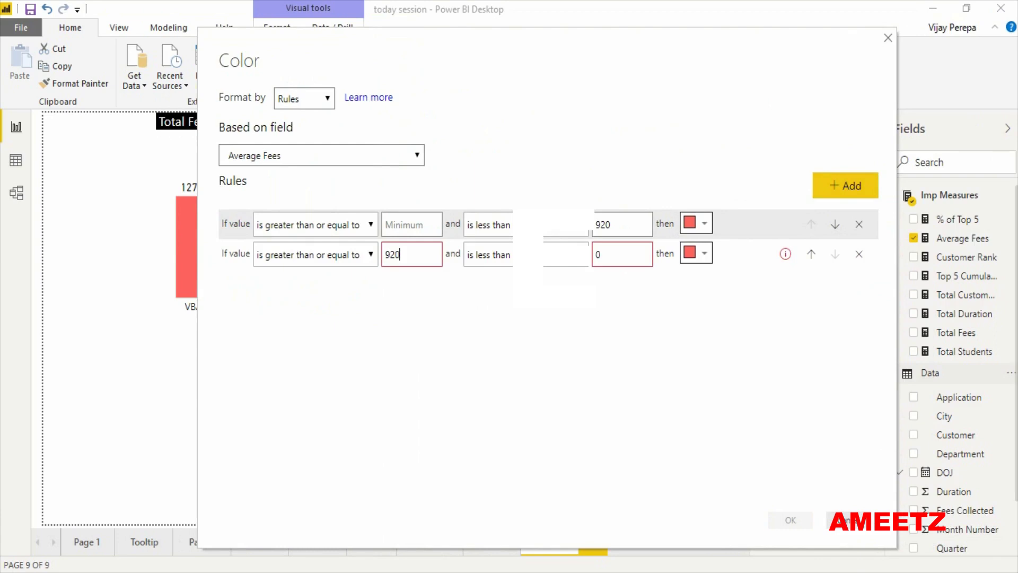
key("BackSpace")
key("Tab")
key("Return")
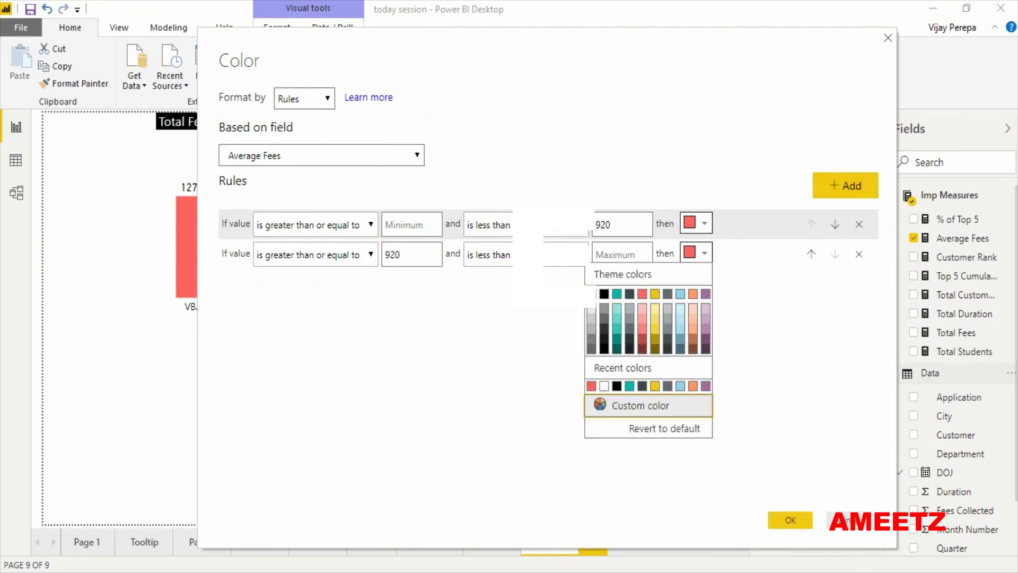
key("Up")
key("Return")
key("Return")
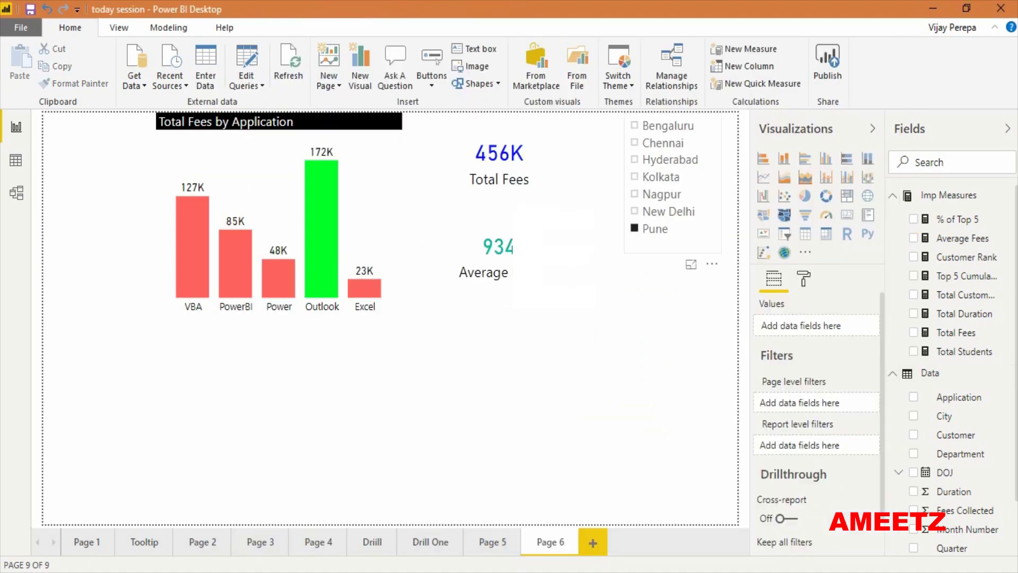
Switch through New Delhi, Nagpur, Hyderabad and Chennai to confirm Average colours, then deselect
left_click(655, 229)
left_click(662, 211)
left_click(662, 194)
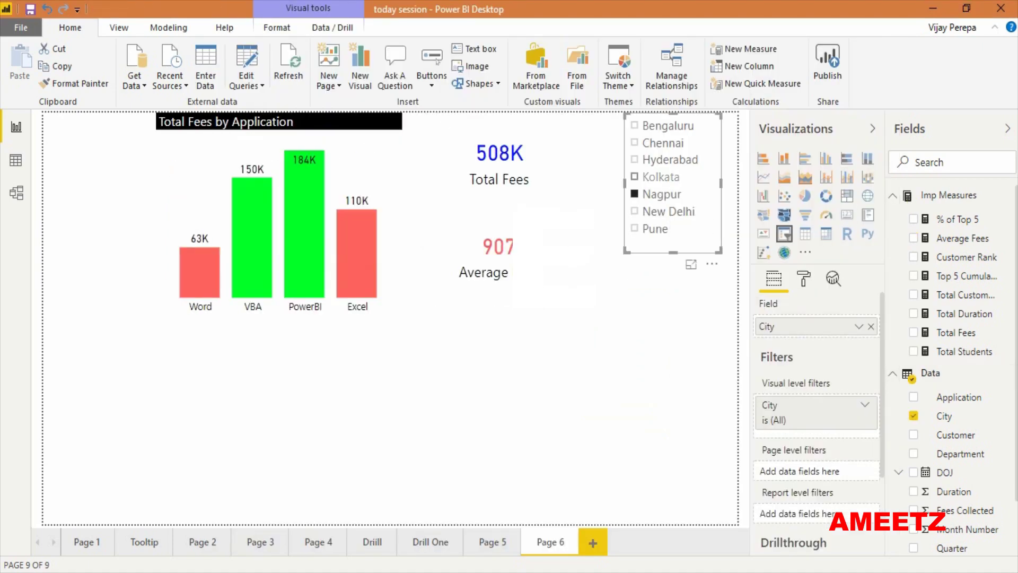
left_click(669, 160)
left_click(663, 143)
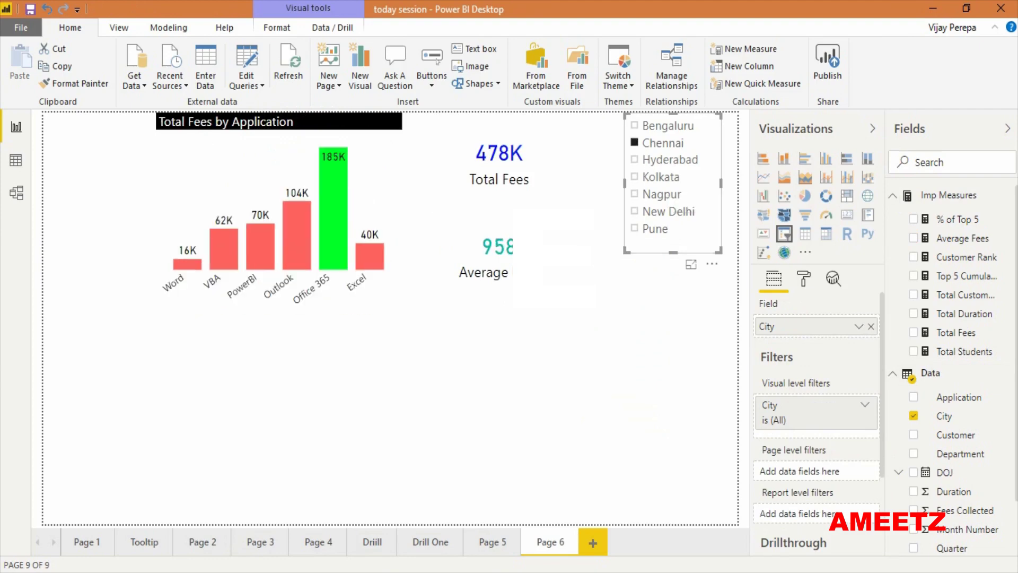
key("Escape")
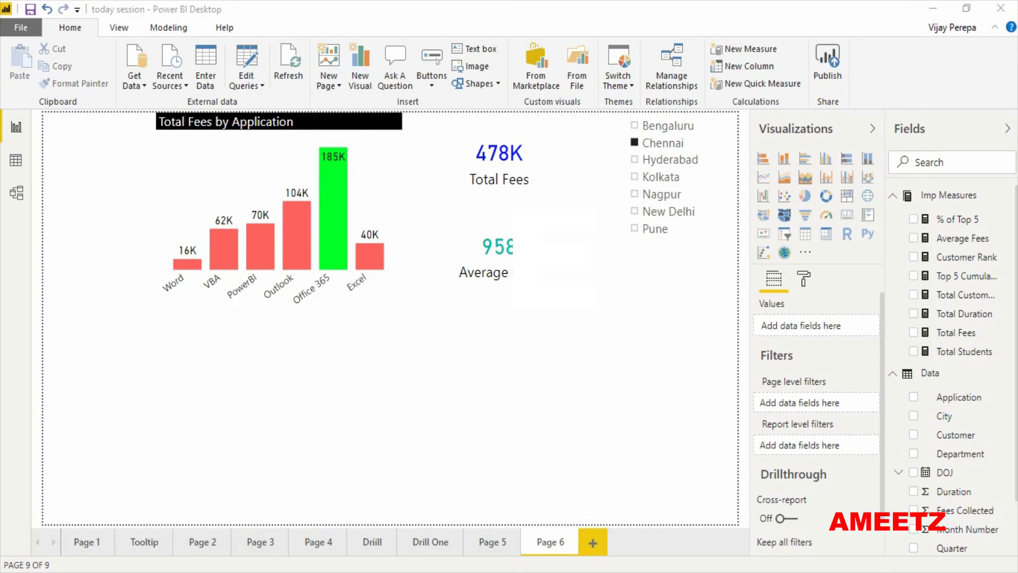